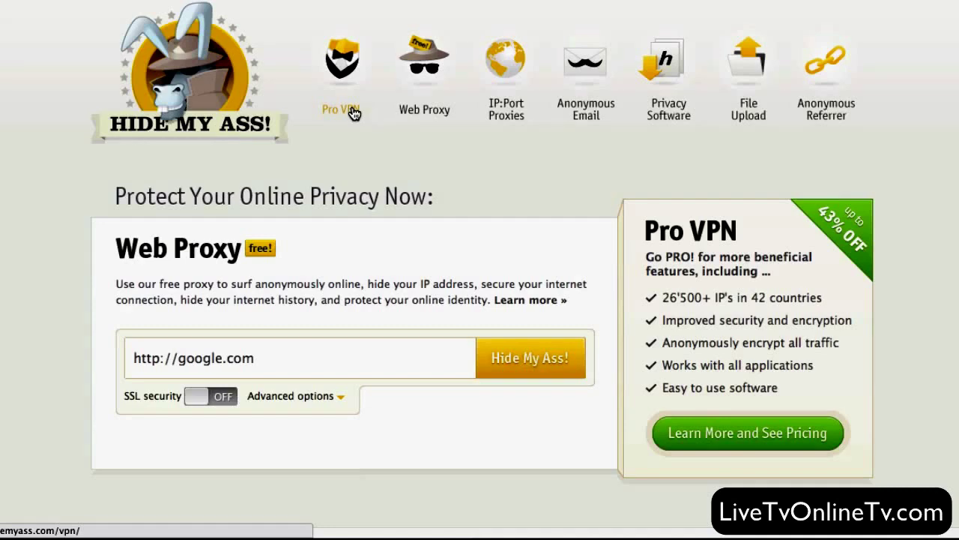
Step: Open the Pro VPN overview and review the pricing of the subscription plans
click(352, 110)
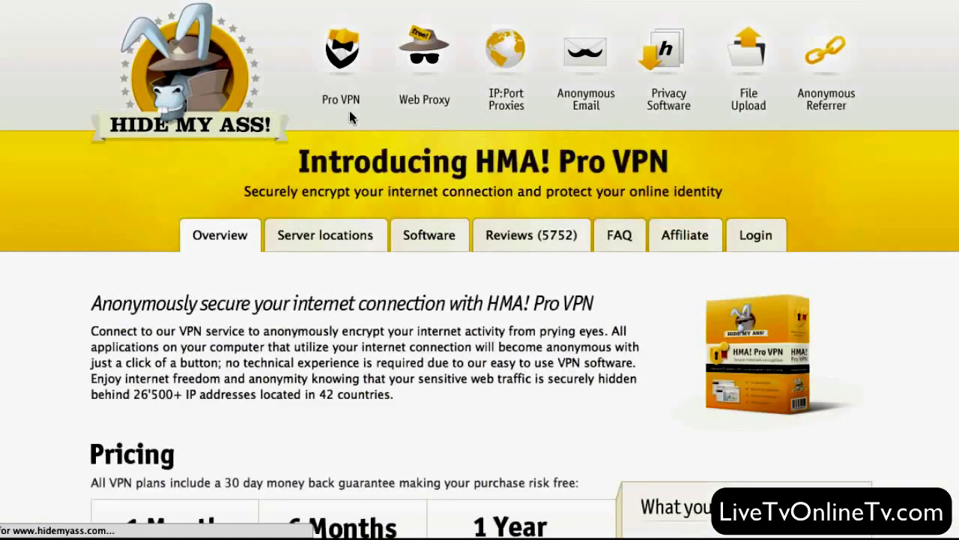
scroll(491, 182, down, 1)
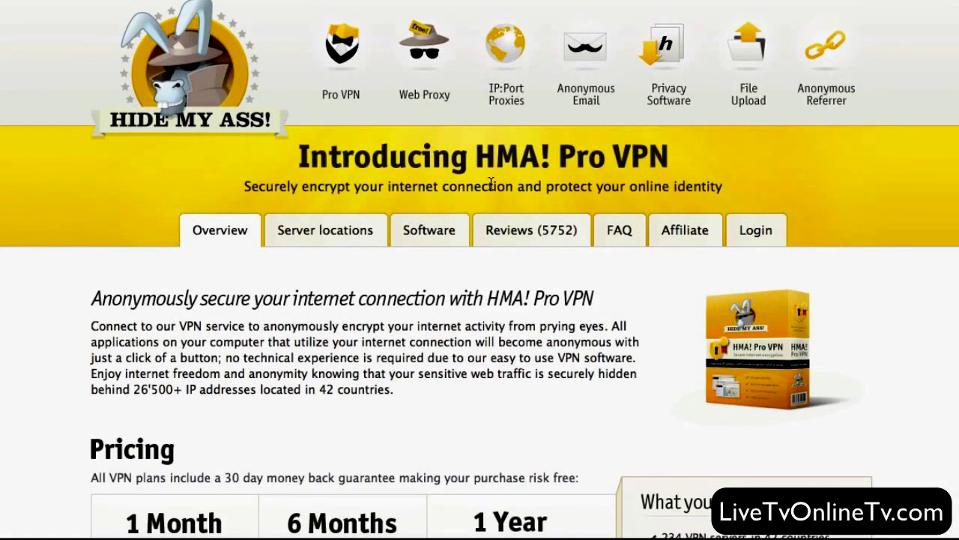
scroll(493, 182, down, 5)
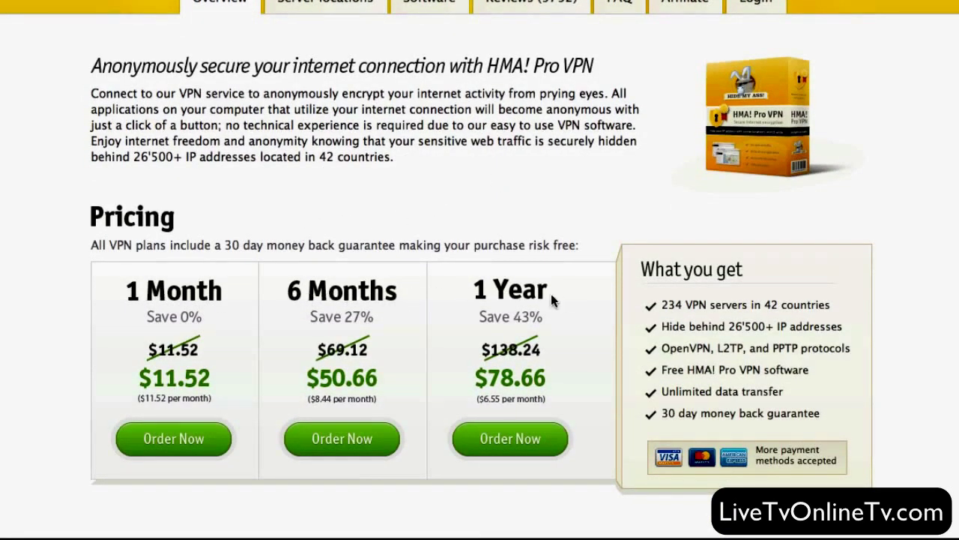
scroll(555, 296, up, 5)
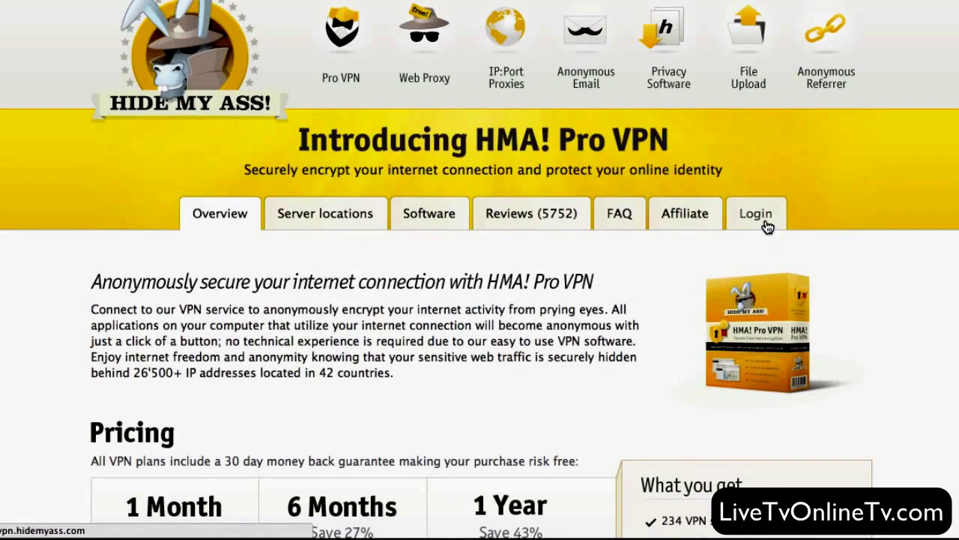
Step: Access the VPN account's control panel and get the Mac OS X version of the software
click(760, 217)
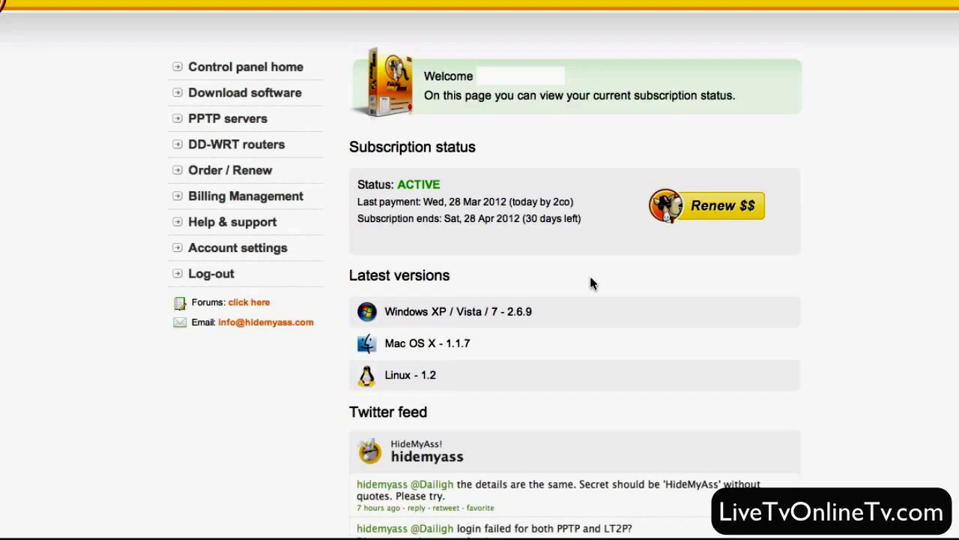
click(418, 349)
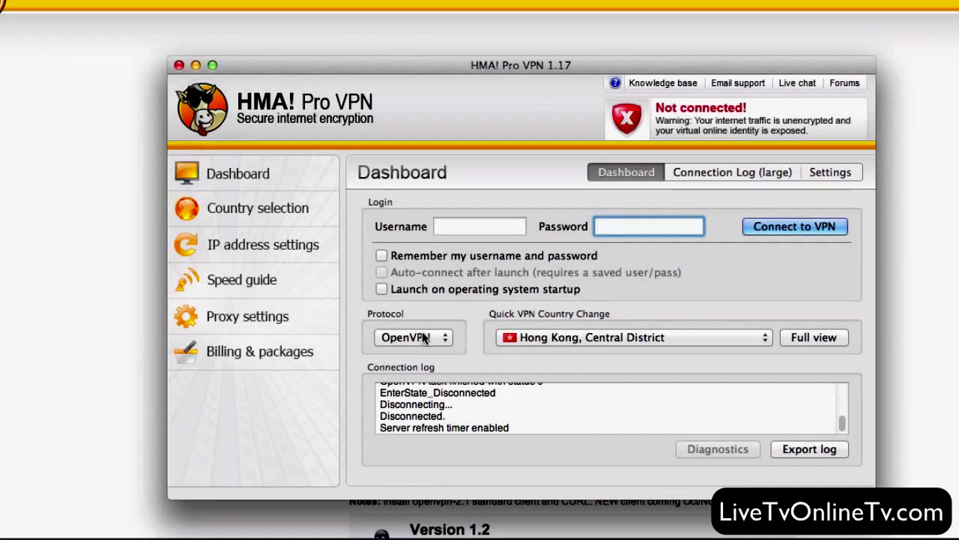
Step: Enter the account username and password in the VPN client's login fields
click(452, 229)
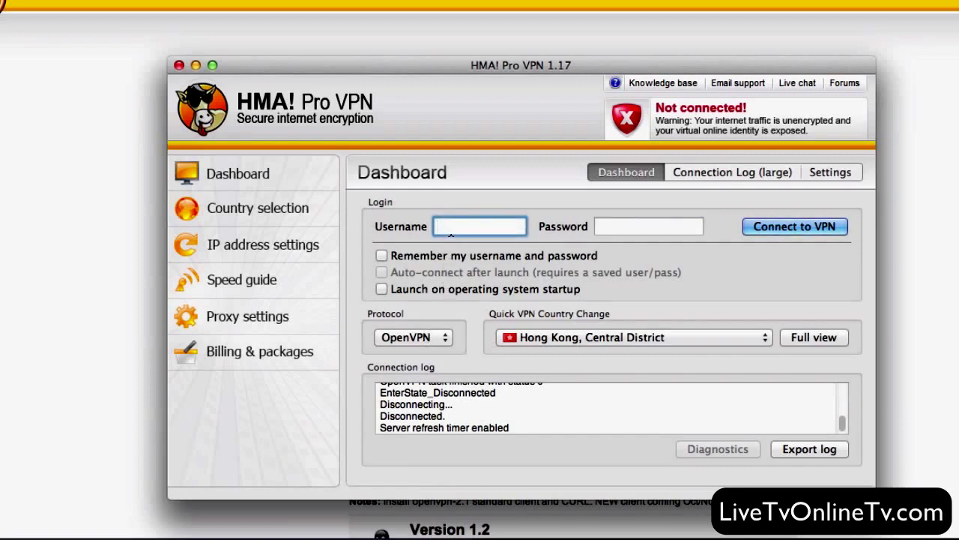
click(649, 226)
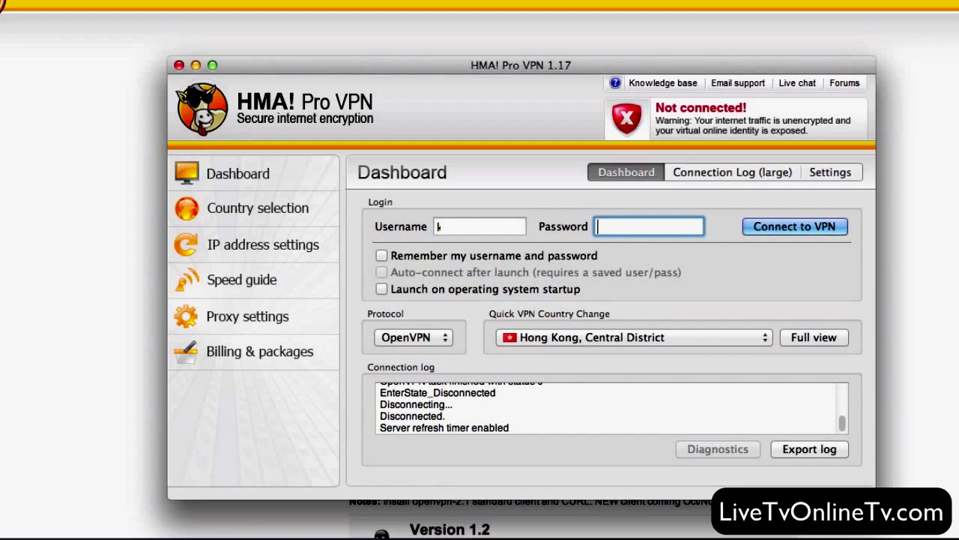
text(•••••••)
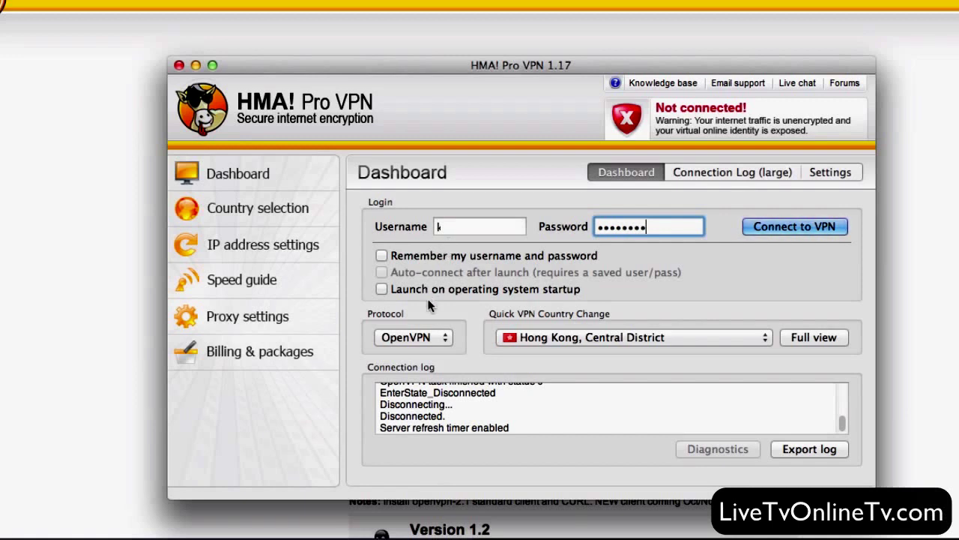
Step: Choose USA, Arizona, Phoenix (LOC1 S1) as the VPN server for the quick country change
click(596, 337)
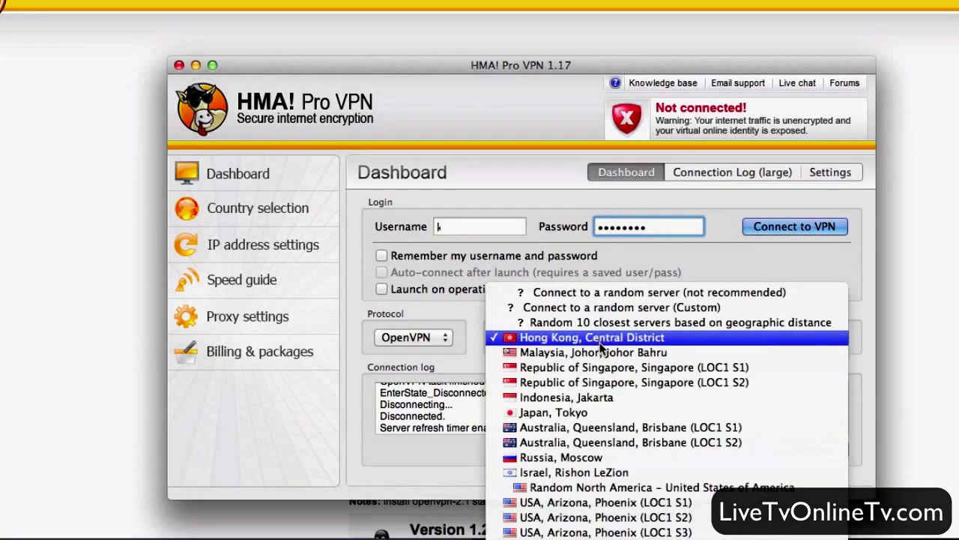
scroll(600, 351, down, 5)
scroll(599, 351, down, 3)
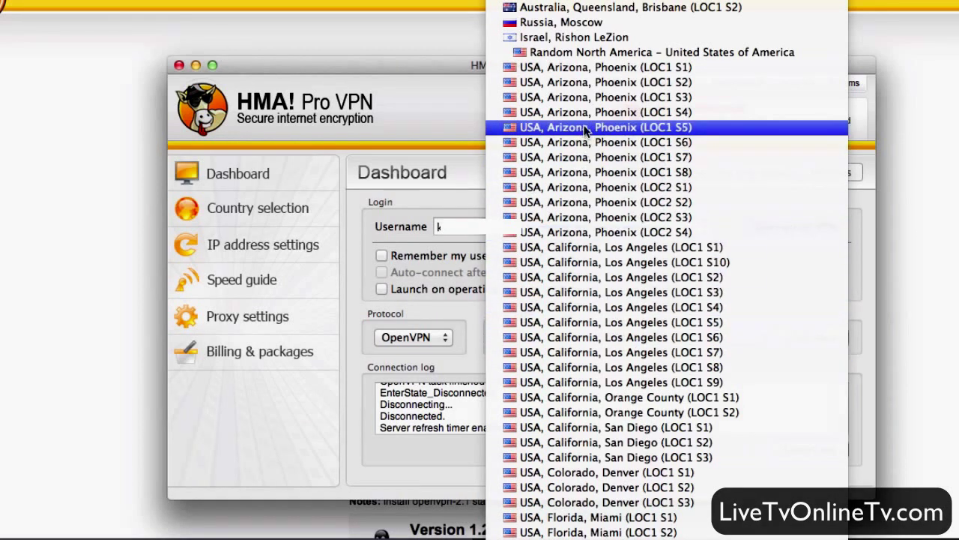
click(577, 69)
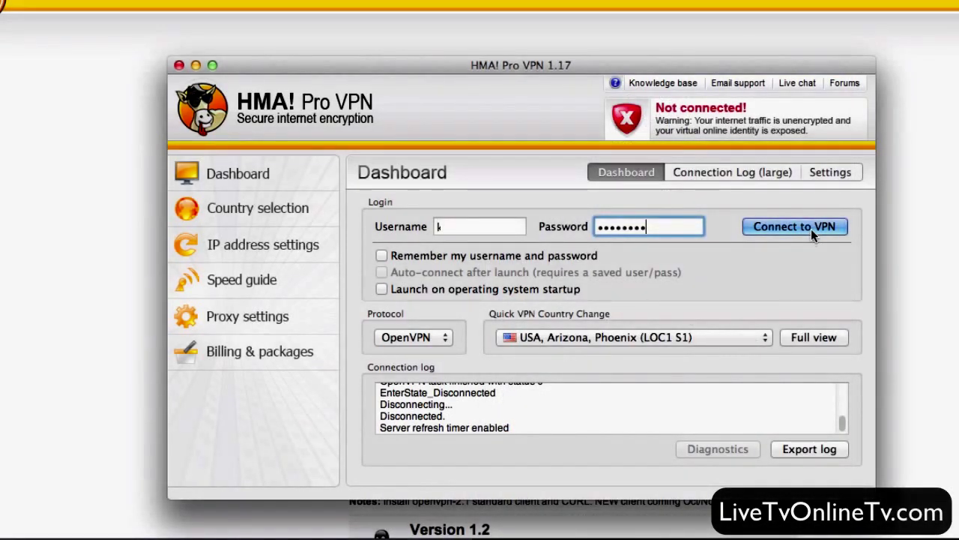
Step: Examine the server map, the country list including the Ireland entry, and the IP address settings
click(284, 209)
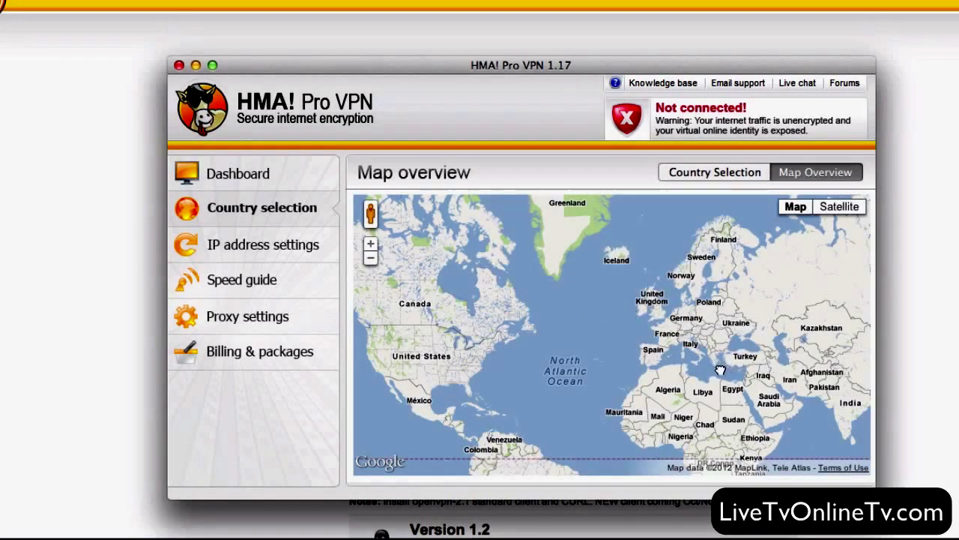
drag(720, 370, 717, 328)
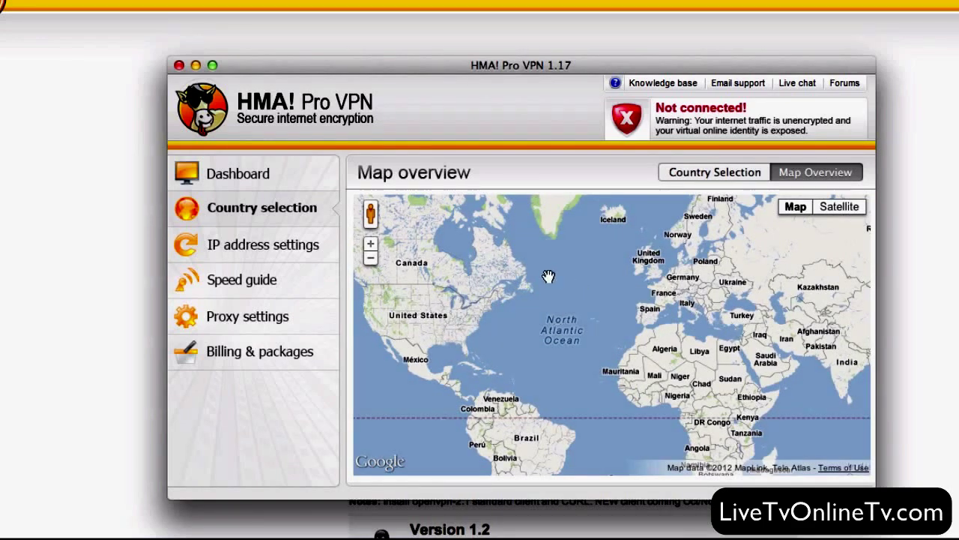
click(714, 174)
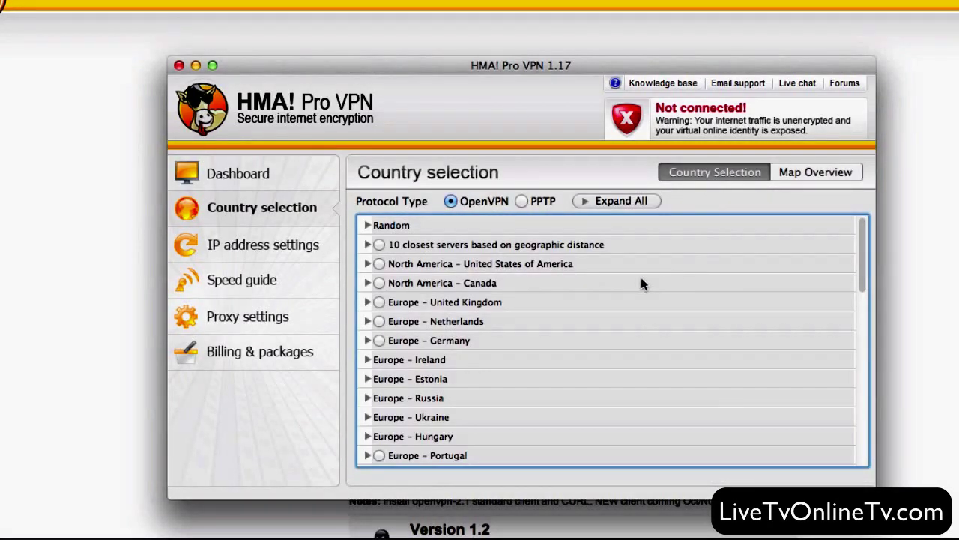
click(367, 359)
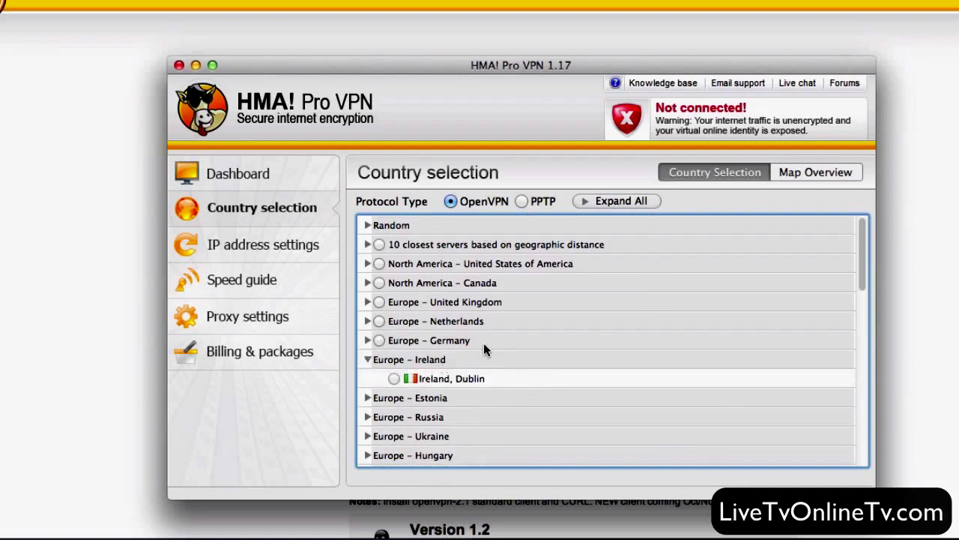
scroll(491, 425, down, 2)
click(374, 333)
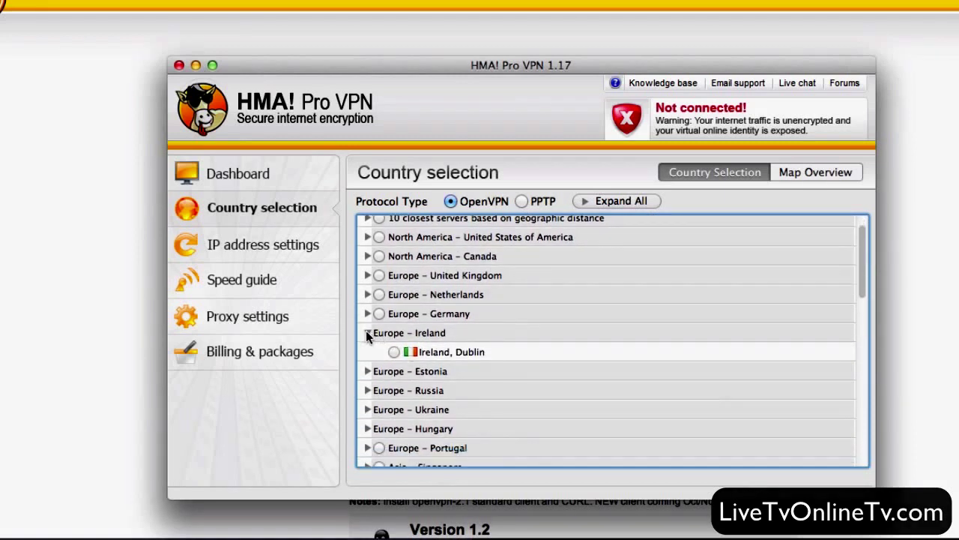
click(282, 248)
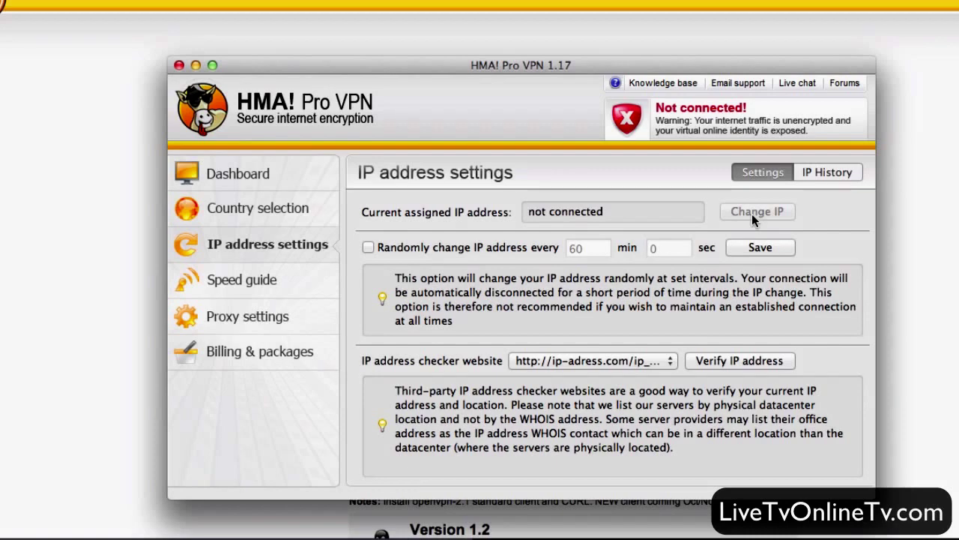
Step: Run an Express Test on the Hong Kong, Central District server, declining to add new server groups, and close the results
click(248, 280)
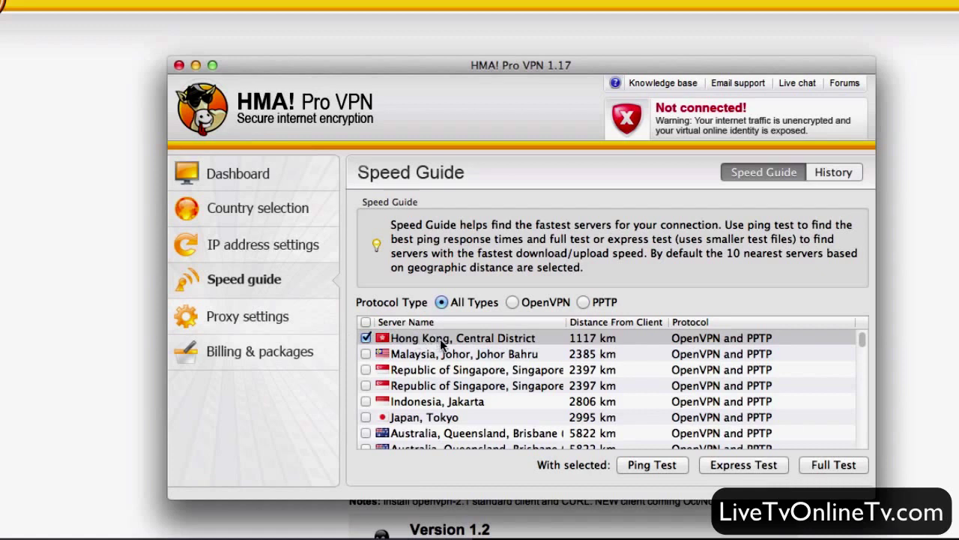
click(742, 465)
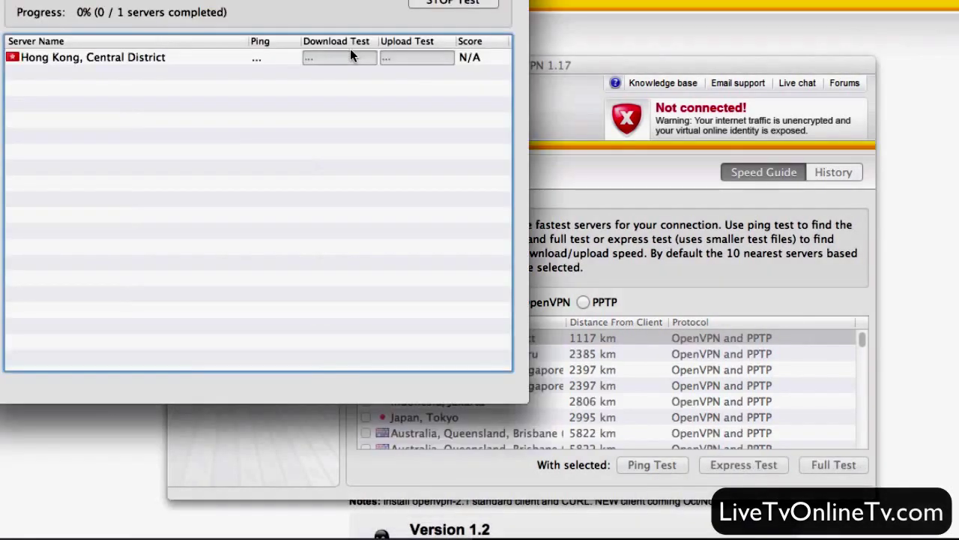
drag(308, 0, 538, 8)
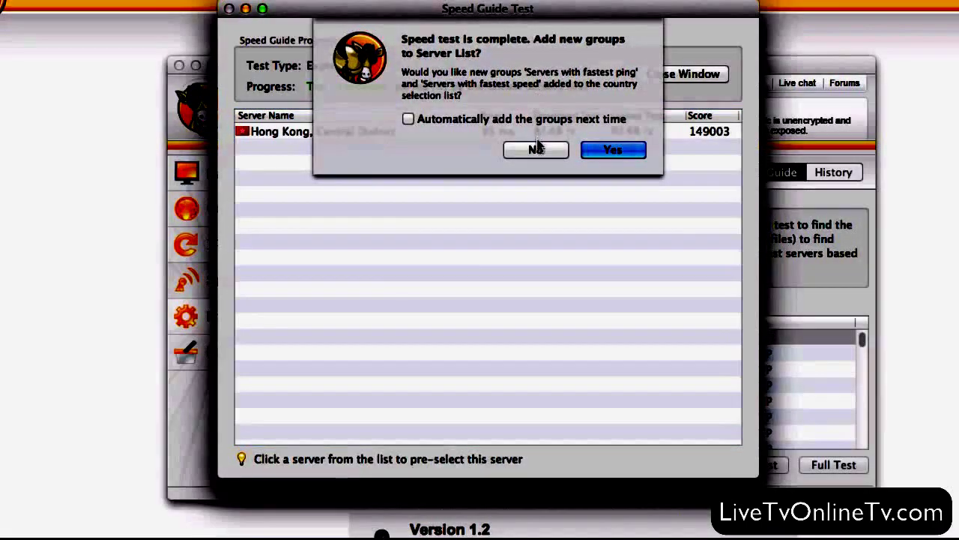
click(535, 149)
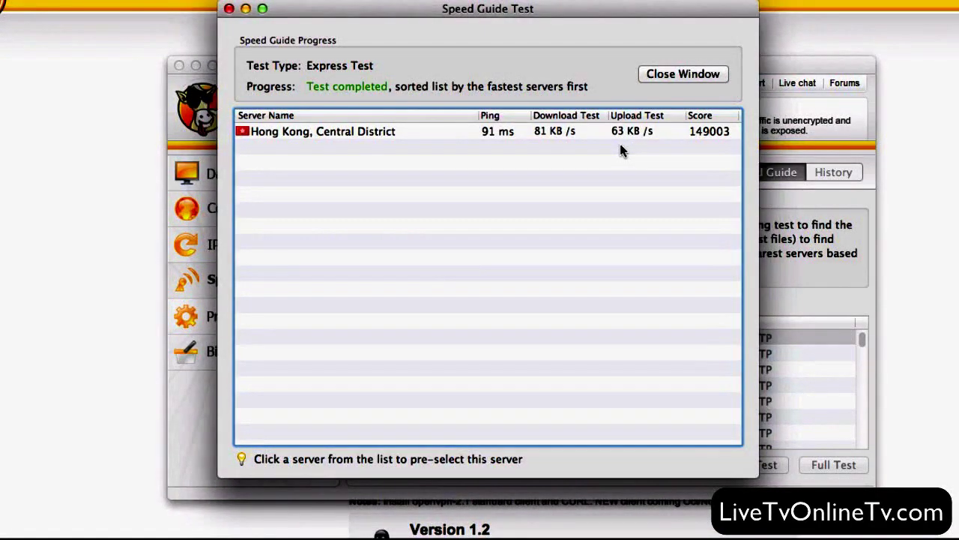
click(646, 74)
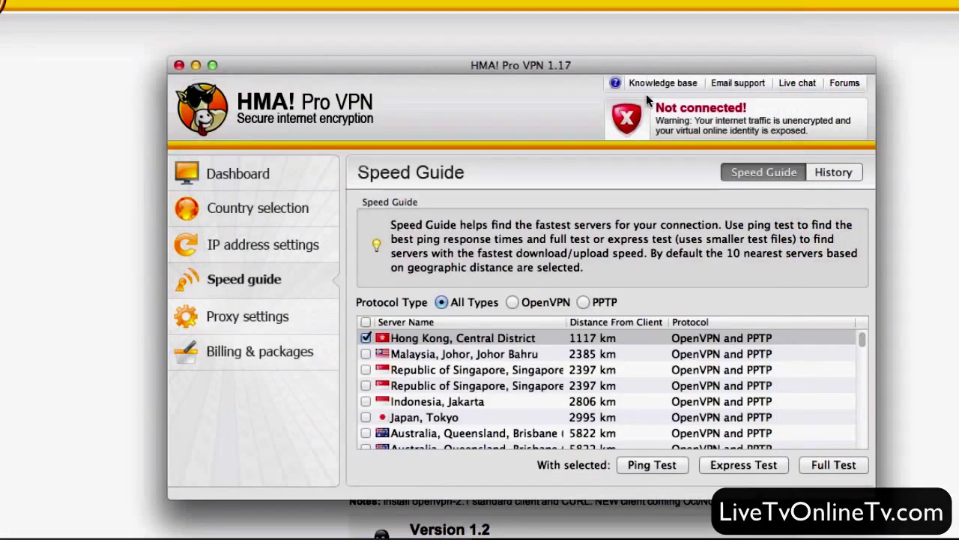
Step: Select both Australia, Queensland, Brisbane servers for speed testing and deselect Hong Kong, Central District
scroll(589, 361, down, 5)
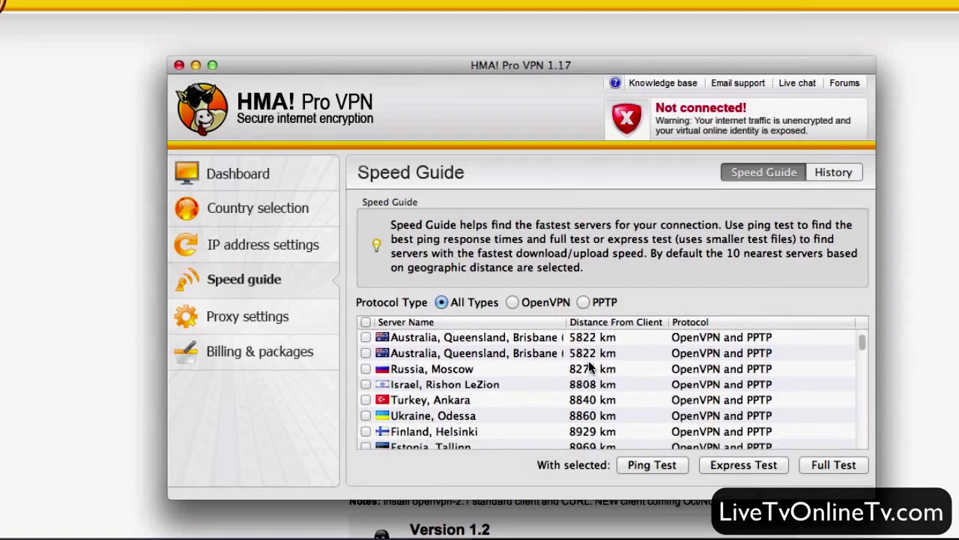
scroll(589, 365, up, 1)
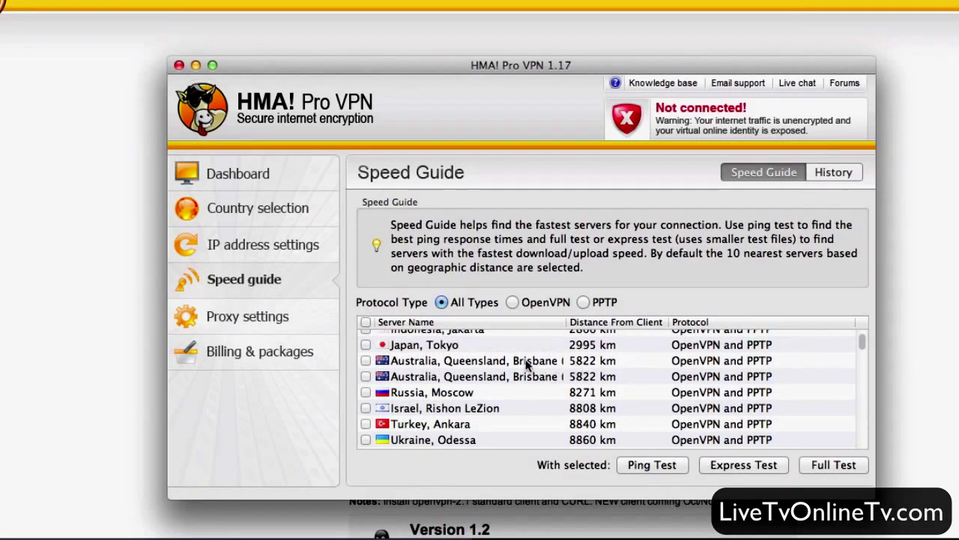
click(366, 360)
click(378, 392)
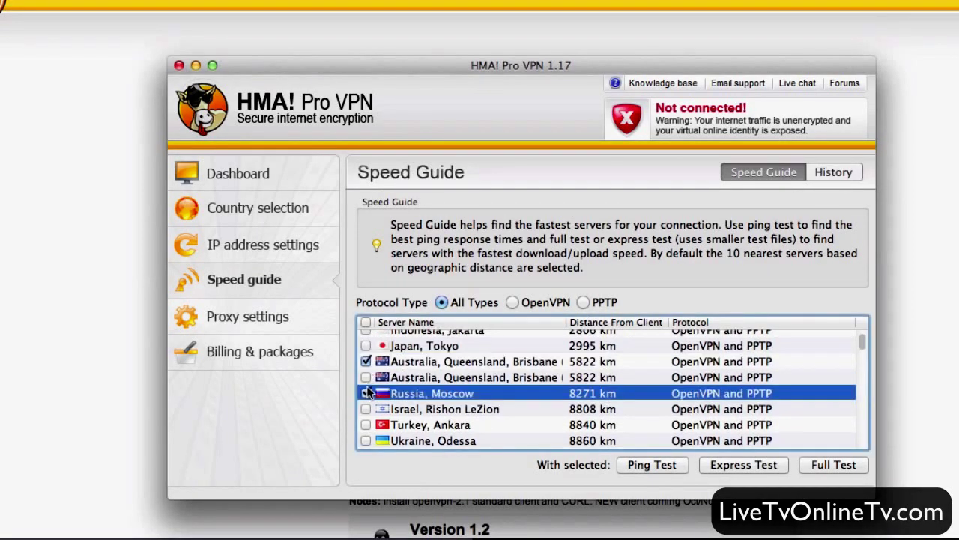
click(366, 377)
click(380, 395)
scroll(378, 395, up, 4)
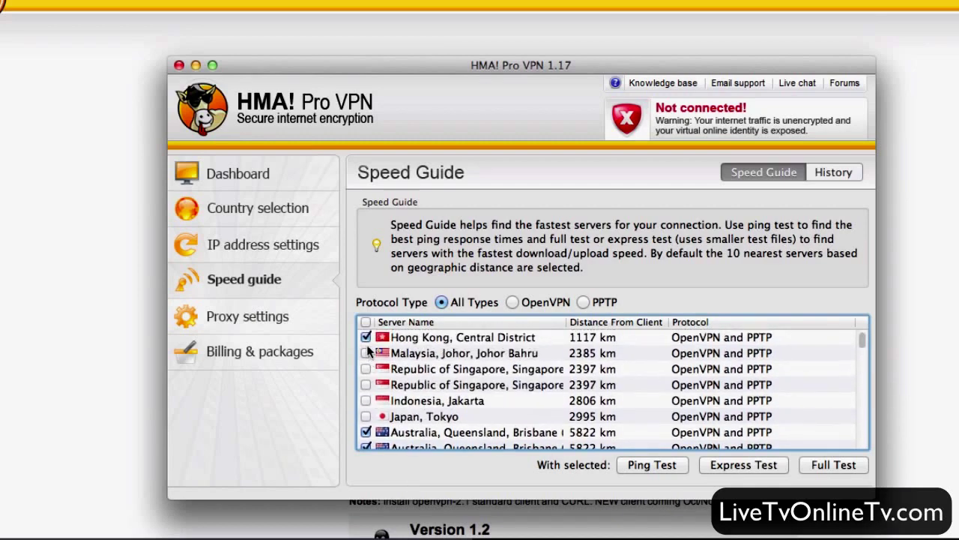
click(366, 335)
scroll(446, 395, down, 3)
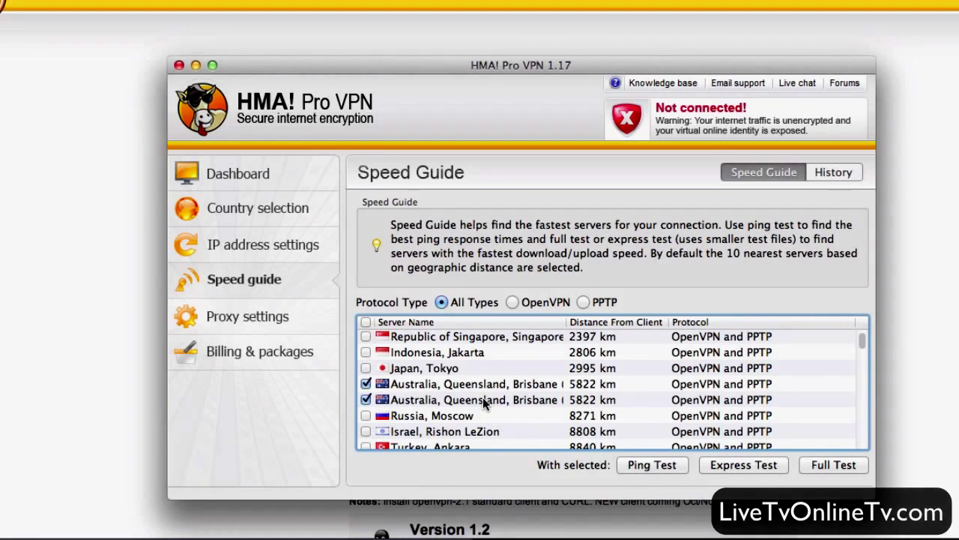
Step: Review the proxy settings and the billing and package information
click(210, 318)
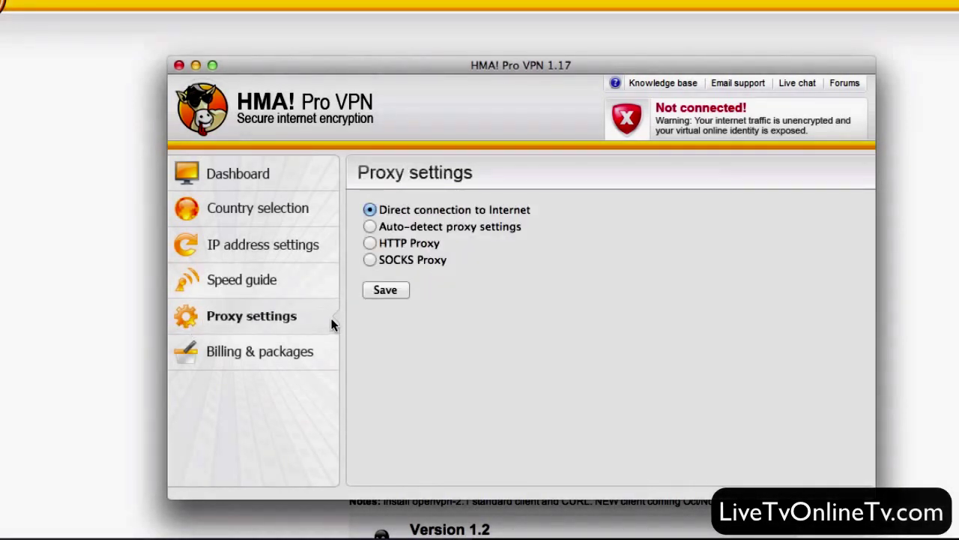
click(311, 350)
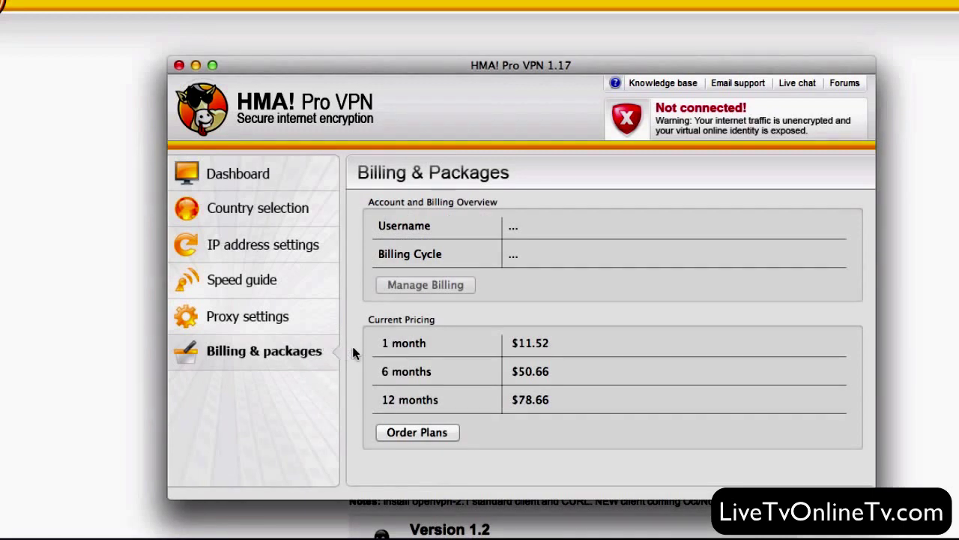
Step: Return to the dashboard and connect to the VPN through USA, Arizona, Phoenix (LOC1 S2)
click(285, 174)
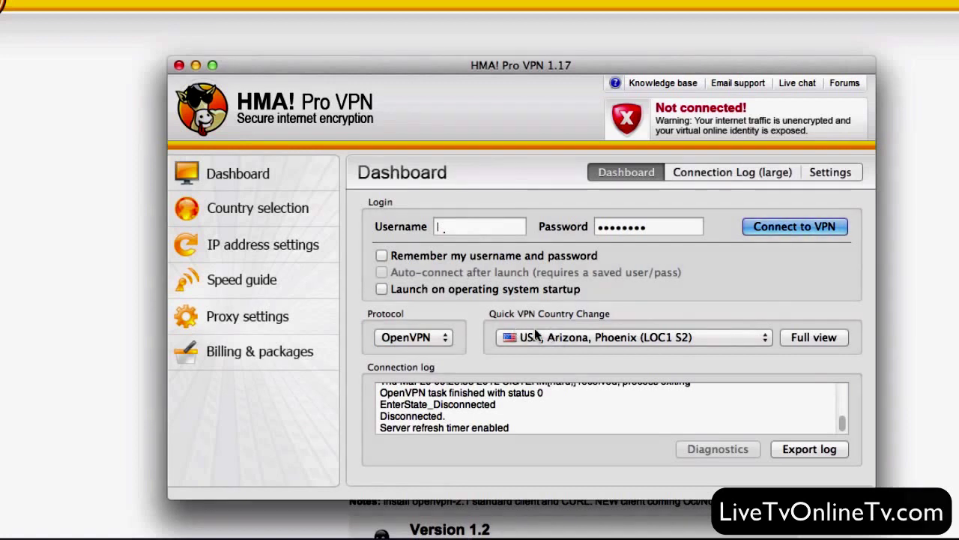
click(817, 230)
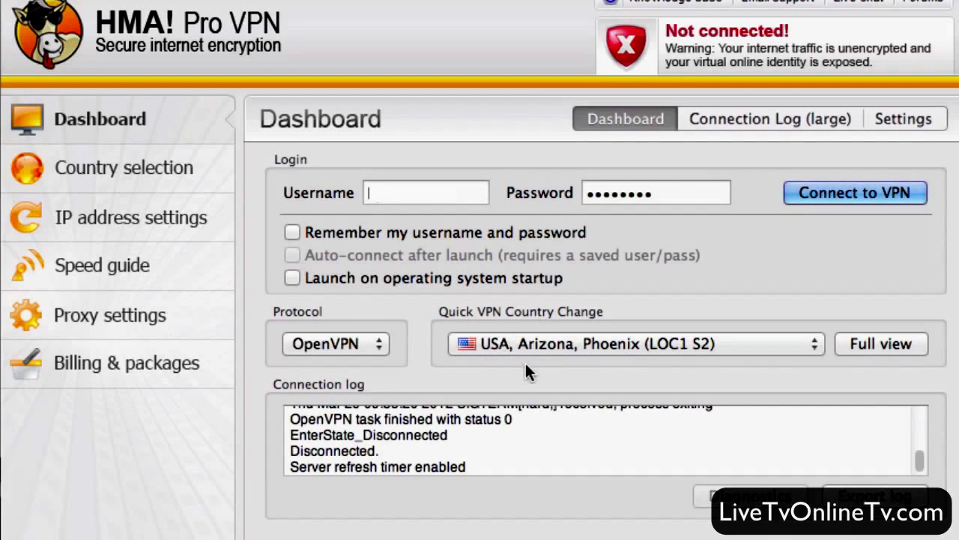
click(822, 194)
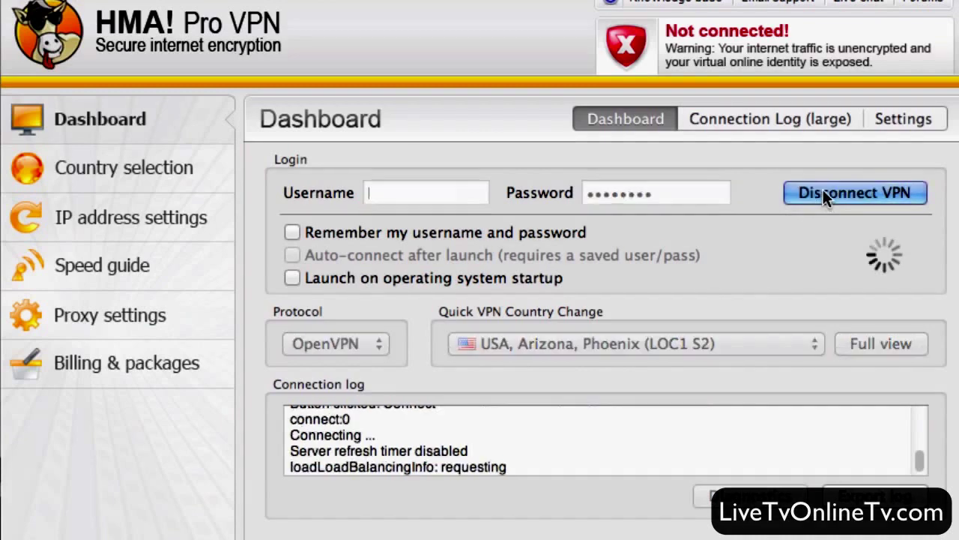